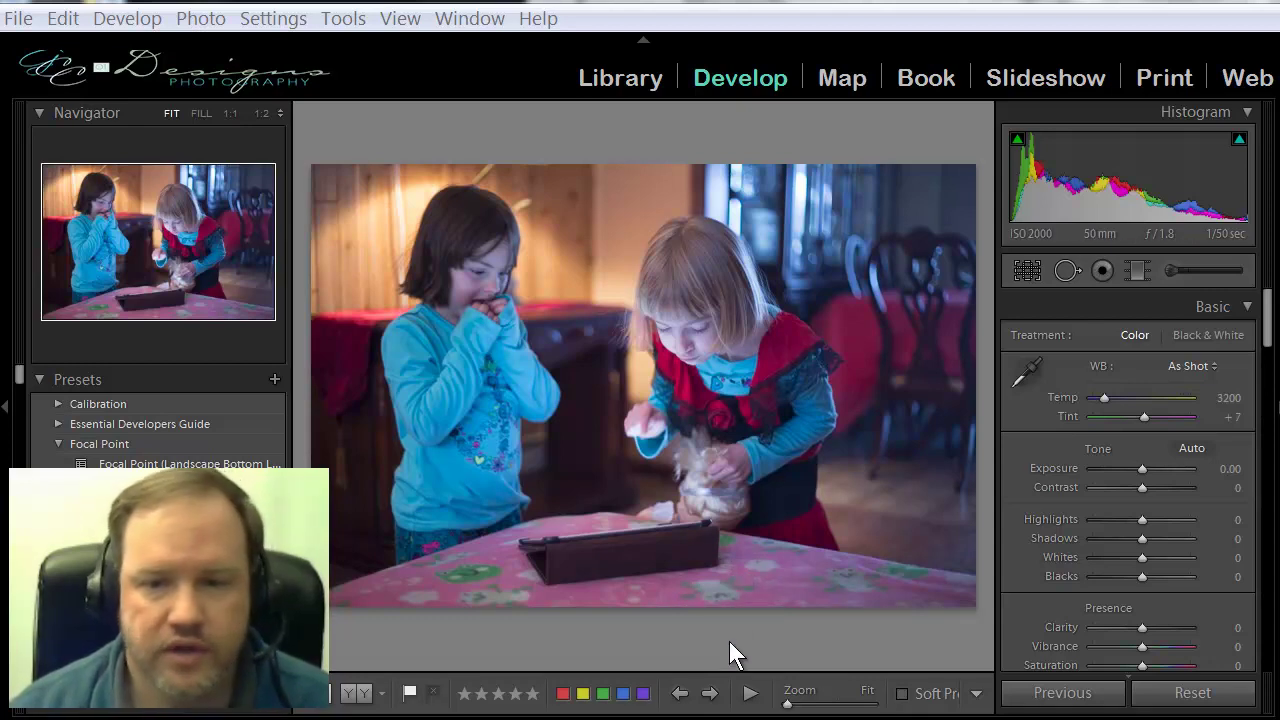
- Brush warmth onto the bag with Temp 14 and Tint 6, then raise it to Temp 45, Tint 29
left_click(1171, 271)
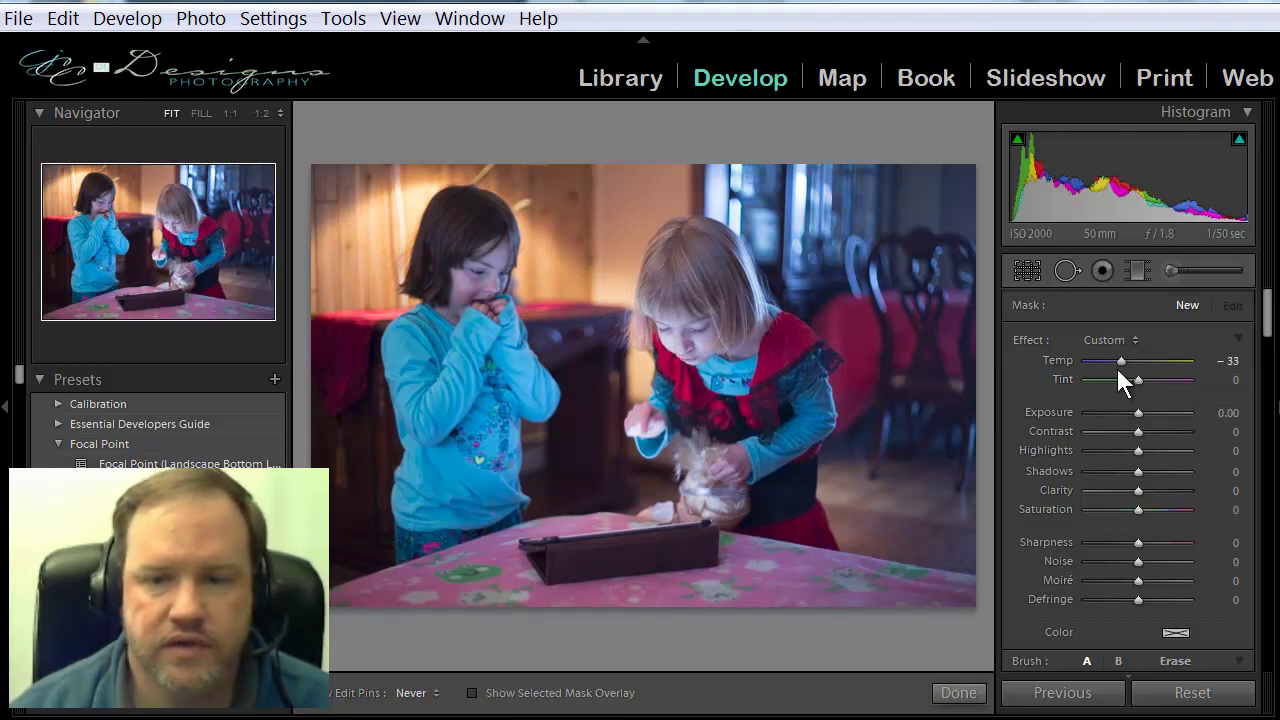
left_click_drag(1123, 362, 1147, 361)
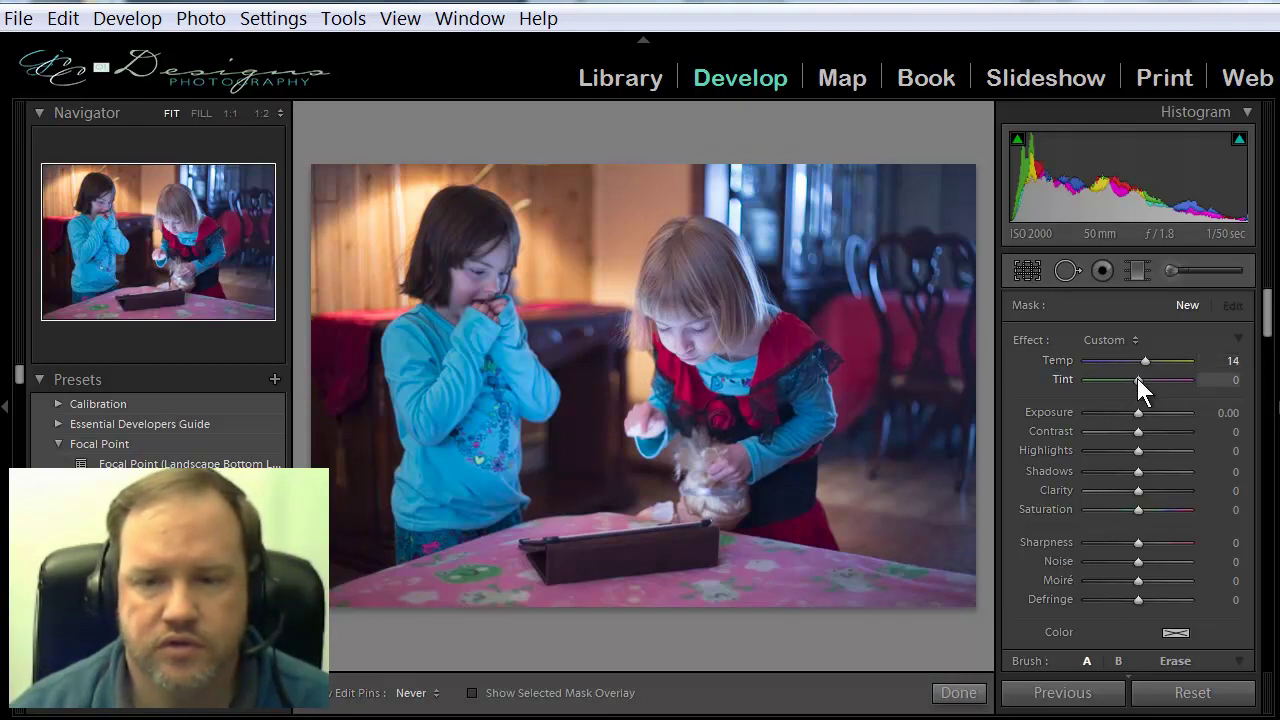
left_click_drag(1138, 378, 1140, 378)
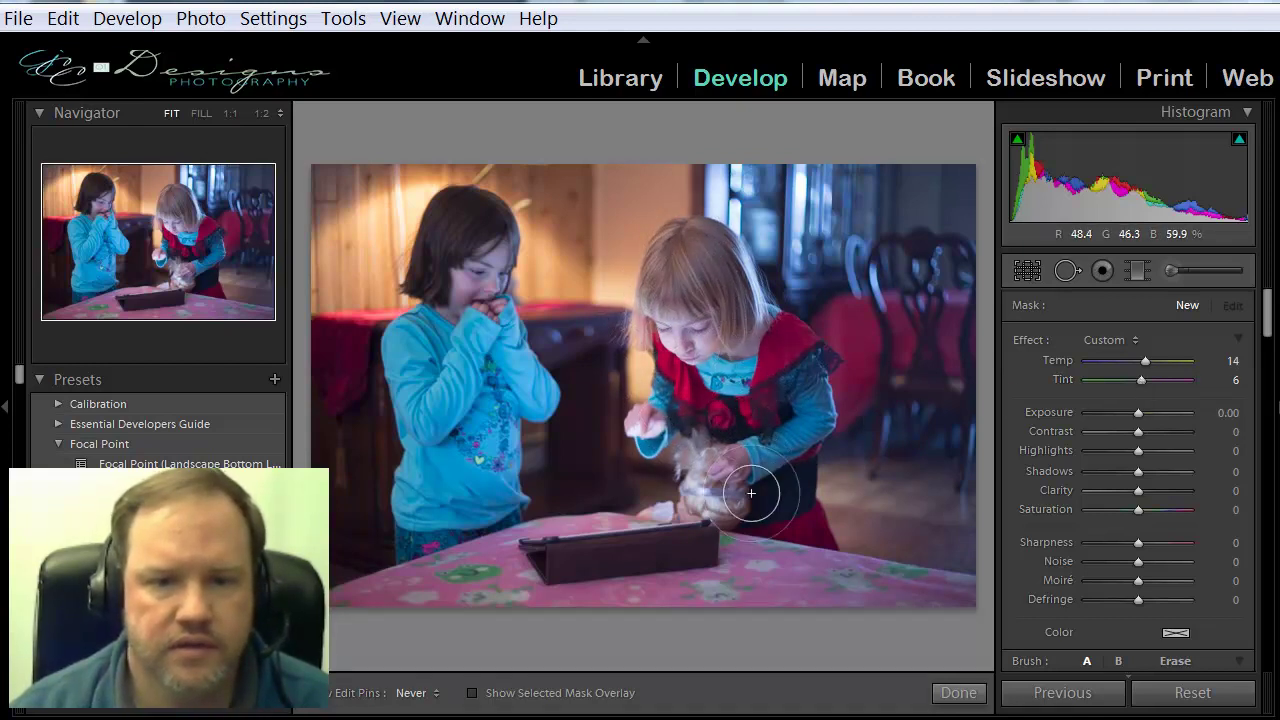
left_click_drag(715, 470, 715, 450)
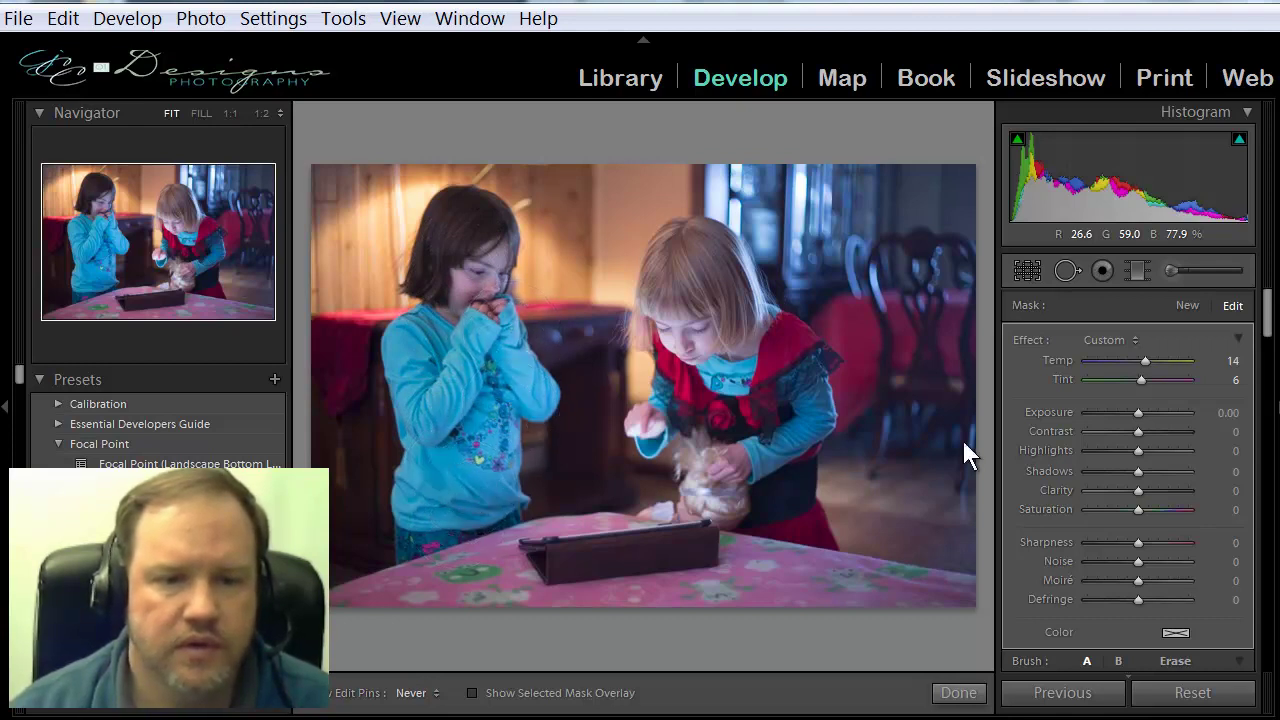
mouse_move(1144, 362)
left_mouse_down()
mouse_move(1162, 362)
mouse_move(1122, 381)
mouse_move(1154, 382)
left_mouse_up()
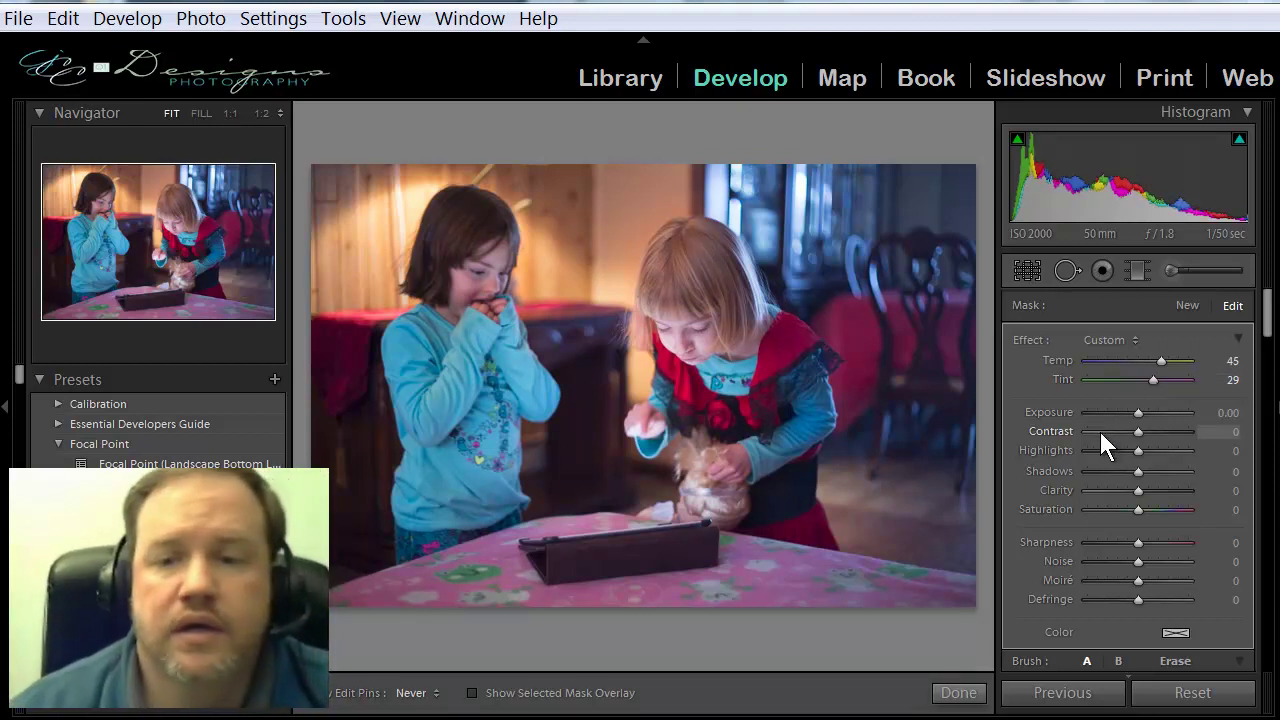
- Start a new brush adjustment with exposure back at zero and Temp 71
left_click(1187, 304)
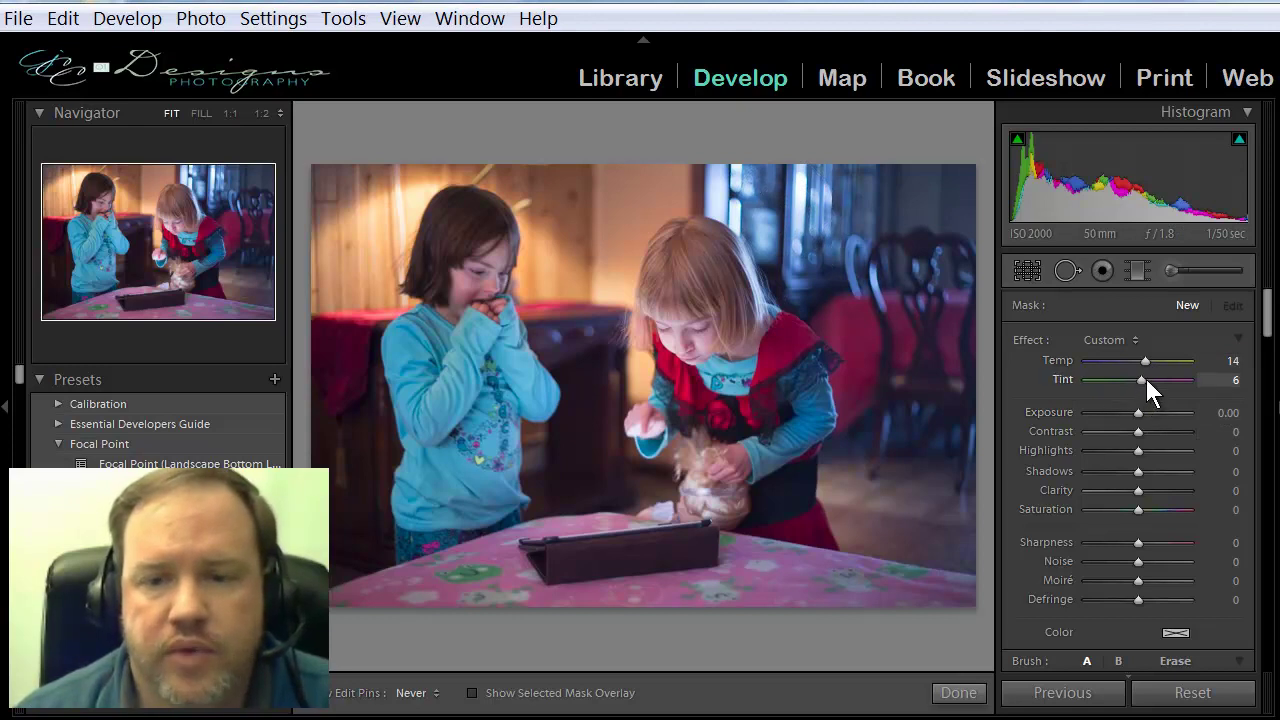
mouse_move(1138, 412)
left_mouse_down()
mouse_move(1170, 414)
mouse_move(1139, 417)
left_mouse_up()
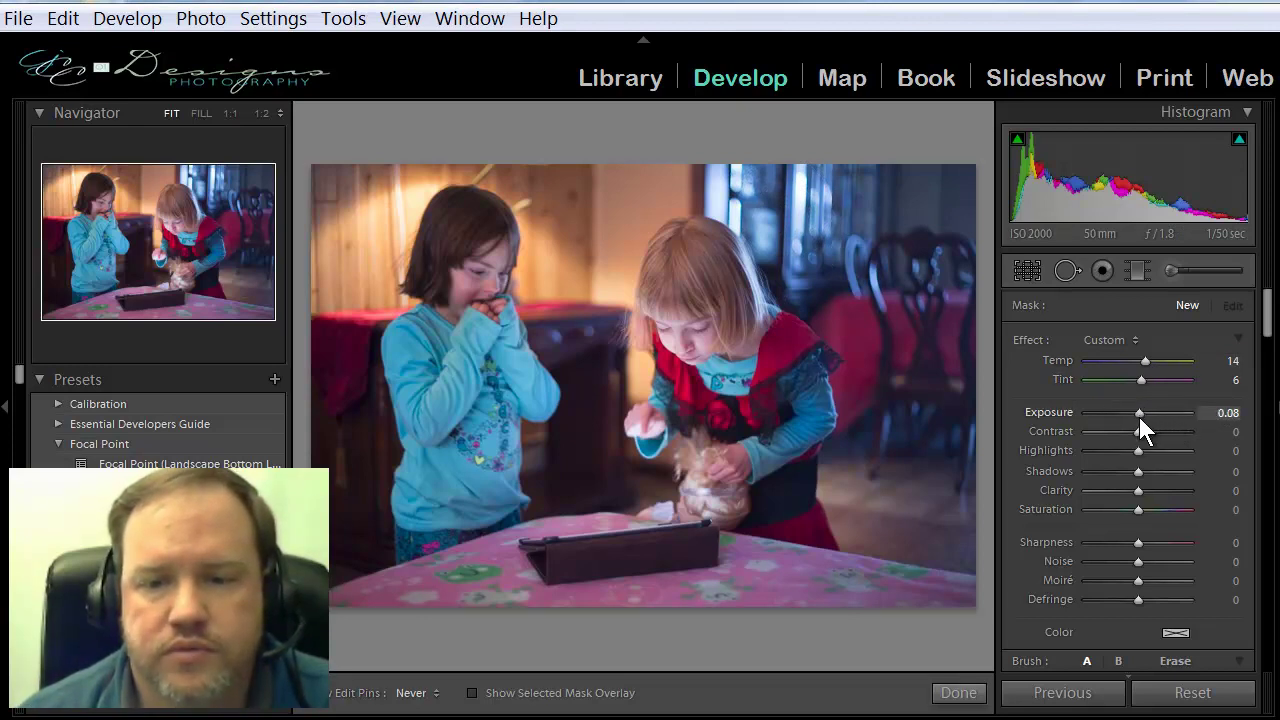
double_click(1036, 414)
left_click_drag(1143, 359, 1174, 363)
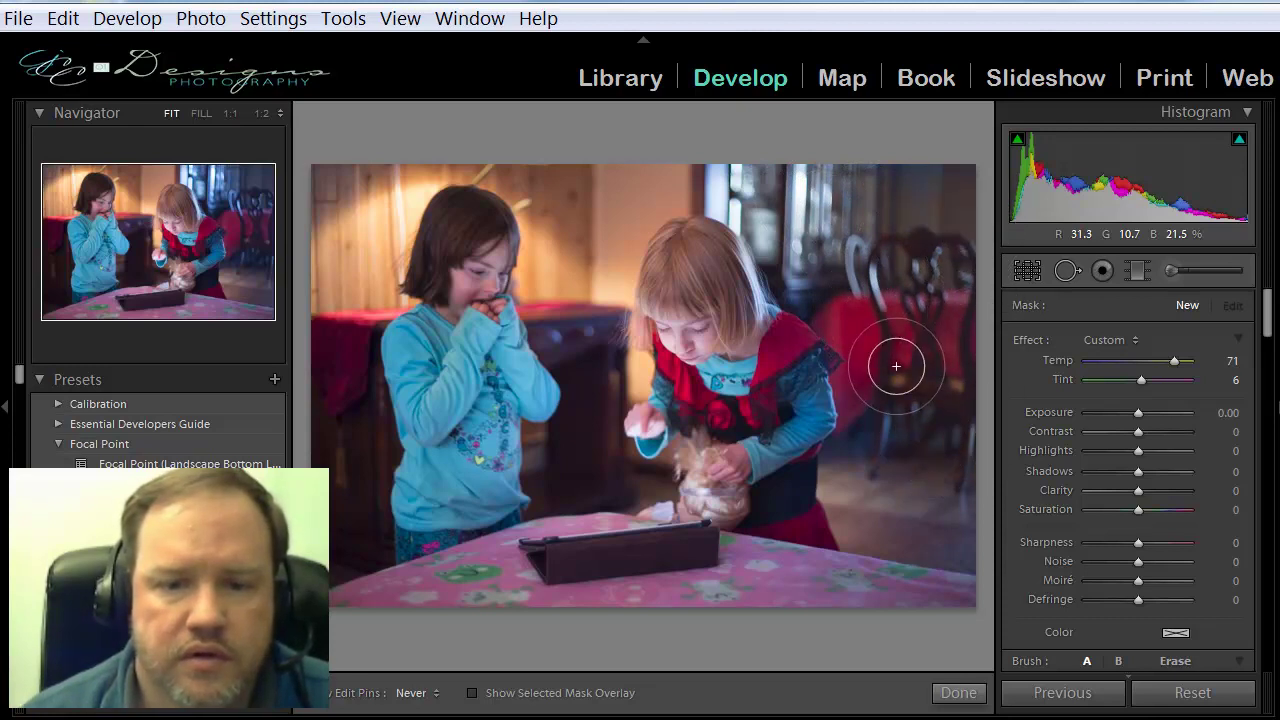
- Paint the background right of the blonde girl and settle its Tint at about 20
left_click_drag(740, 193, 856, 191)
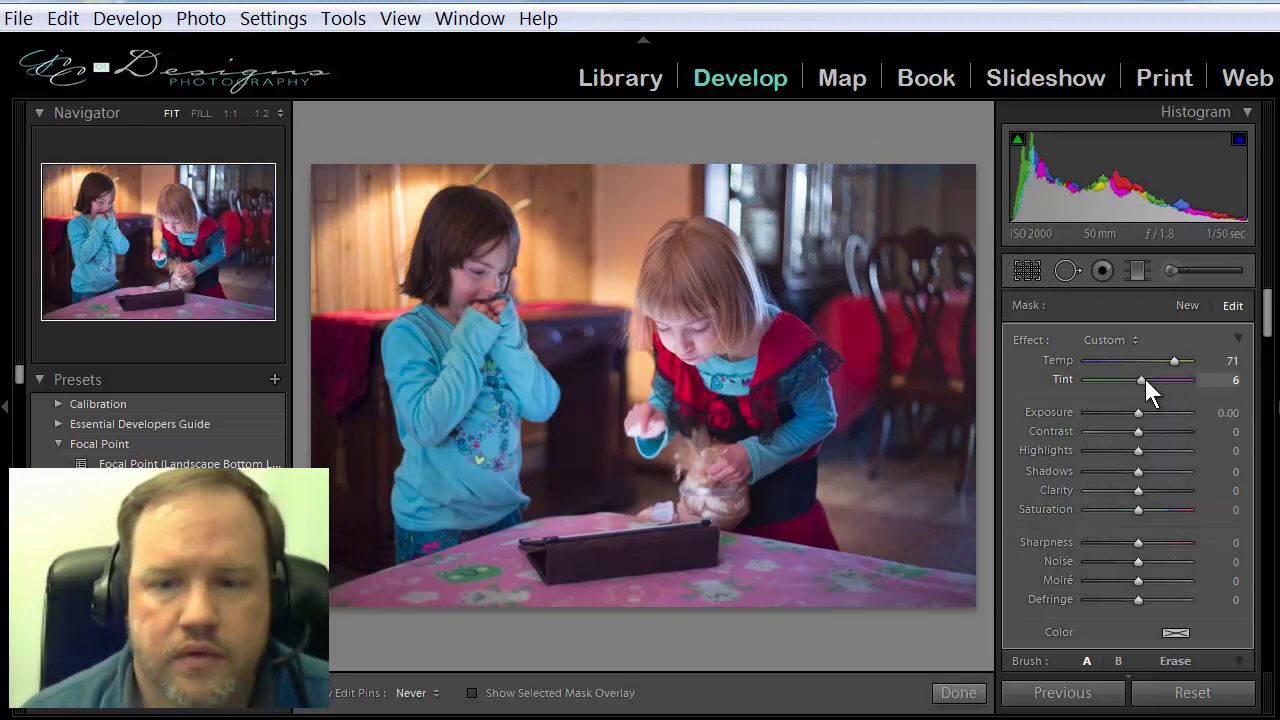
left_click(1136, 380)
mouse_move(1136, 380)
left_mouse_down()
mouse_move(1068, 378)
mouse_move(1157, 383)
left_mouse_up()
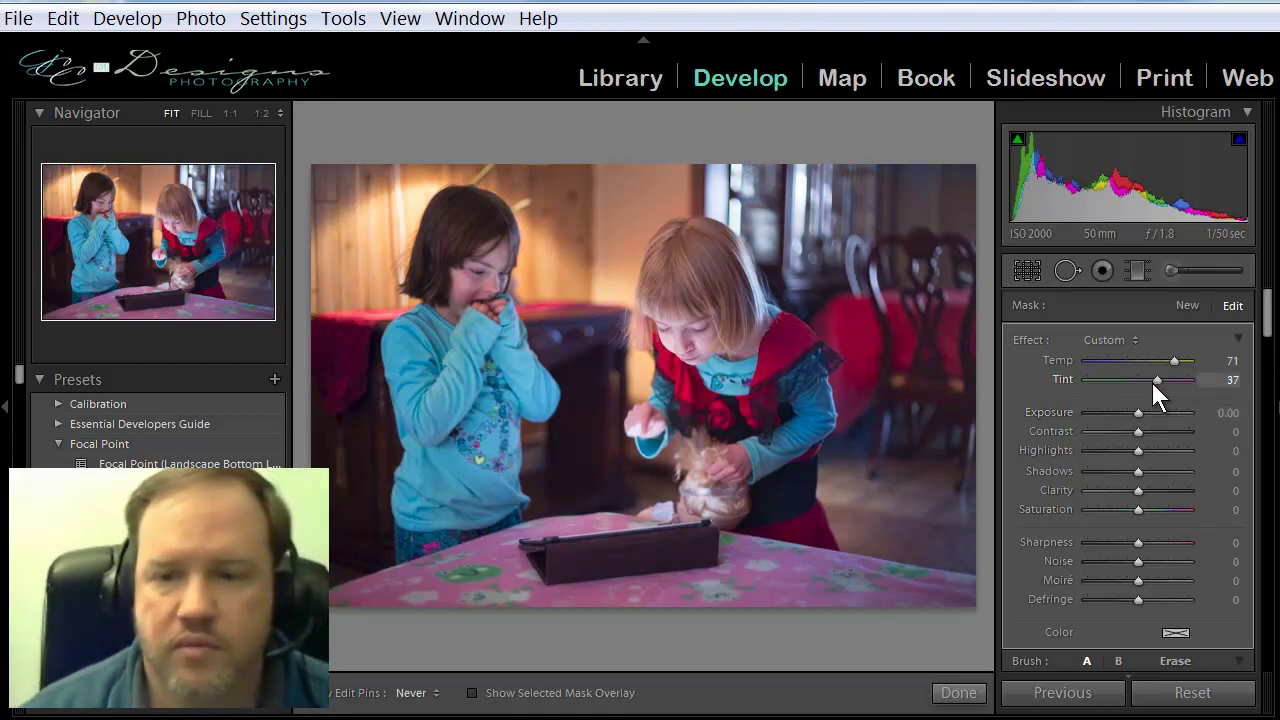
left_click_drag(1155, 381, 1146, 381)
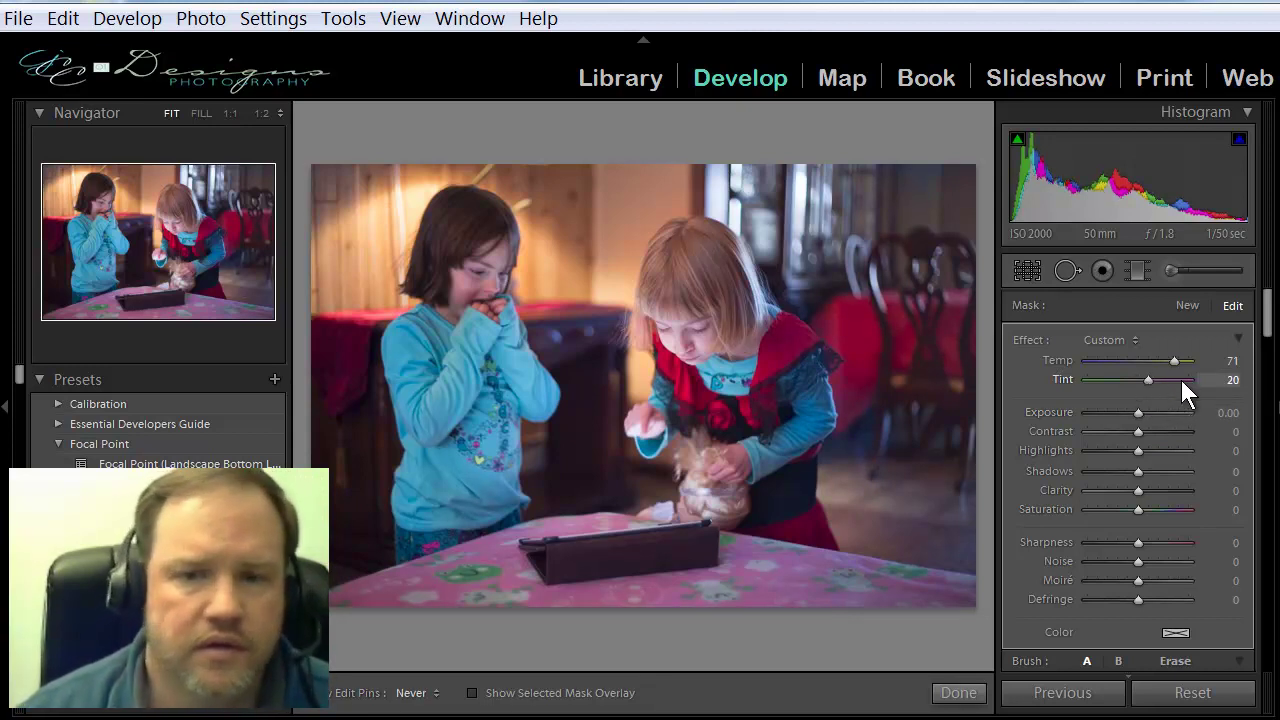
- Paint a new cooling brush (Temp -22, Tint -2) over the upper-left wall toward the dark-haired girl
left_click(1182, 307)
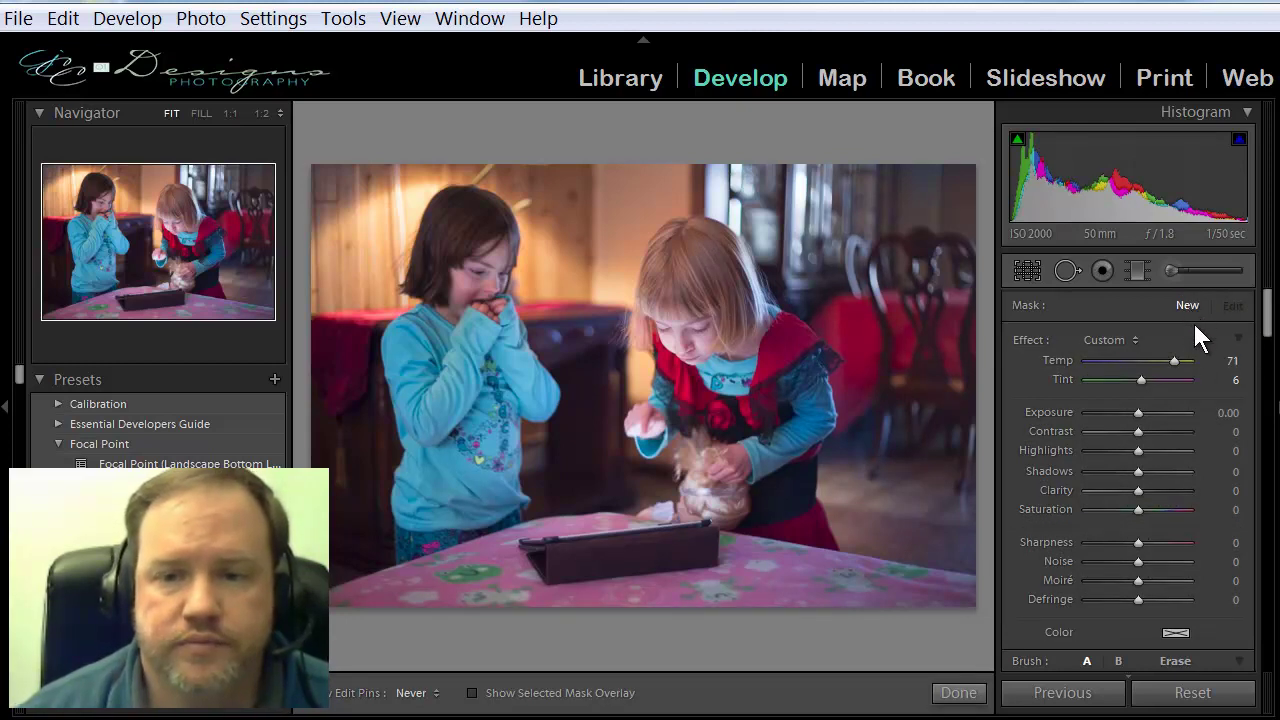
left_click_drag(1174, 359, 1147, 361)
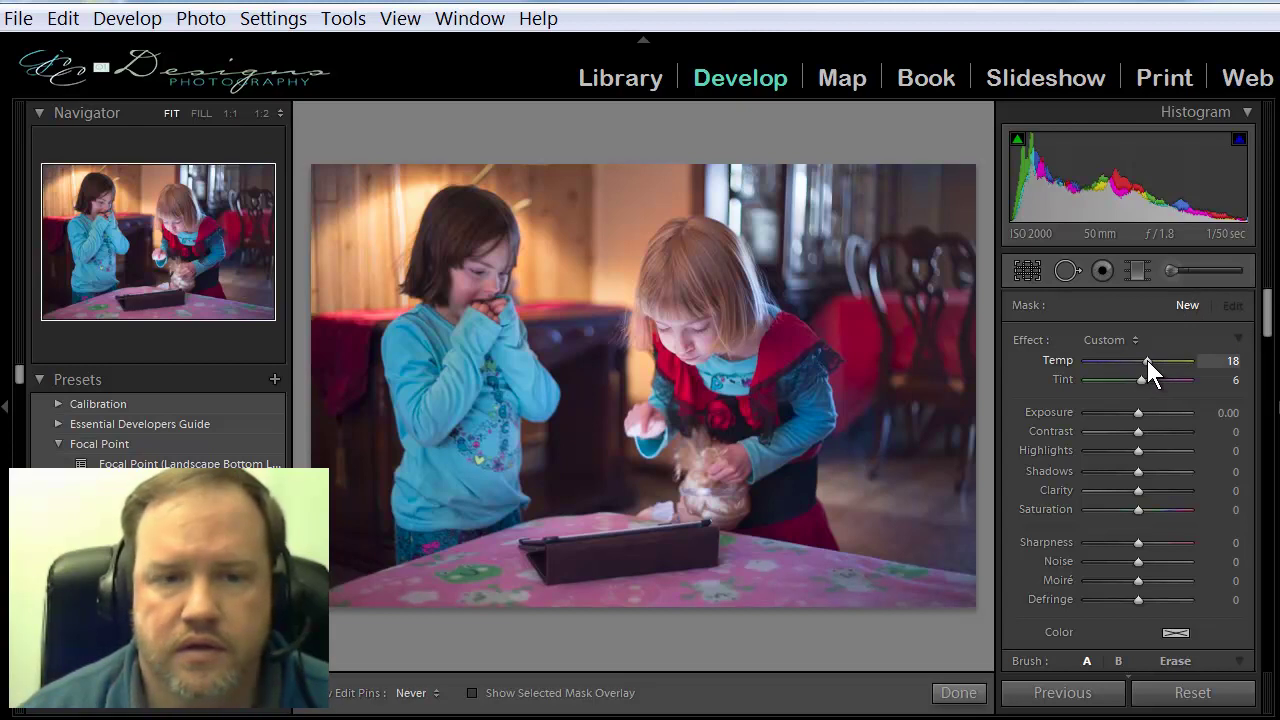
left_click_drag(1147, 360, 1127, 361)
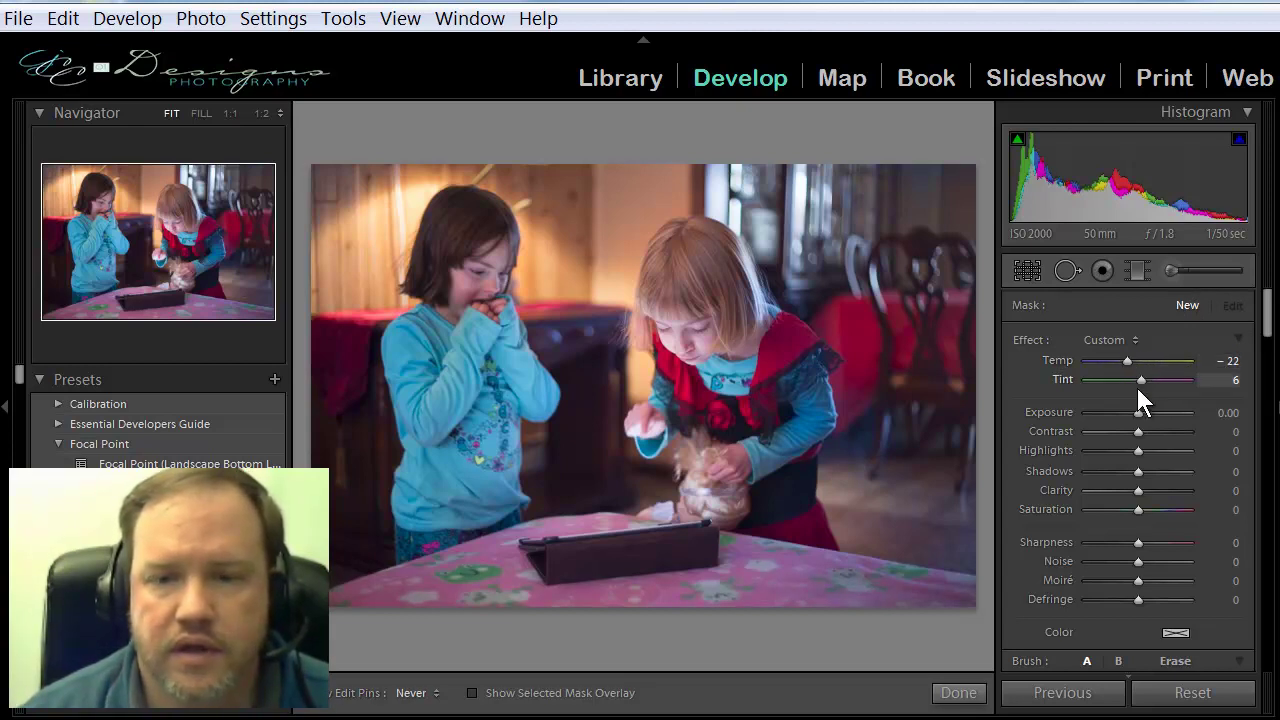
left_click_drag(1140, 382, 1136, 381)
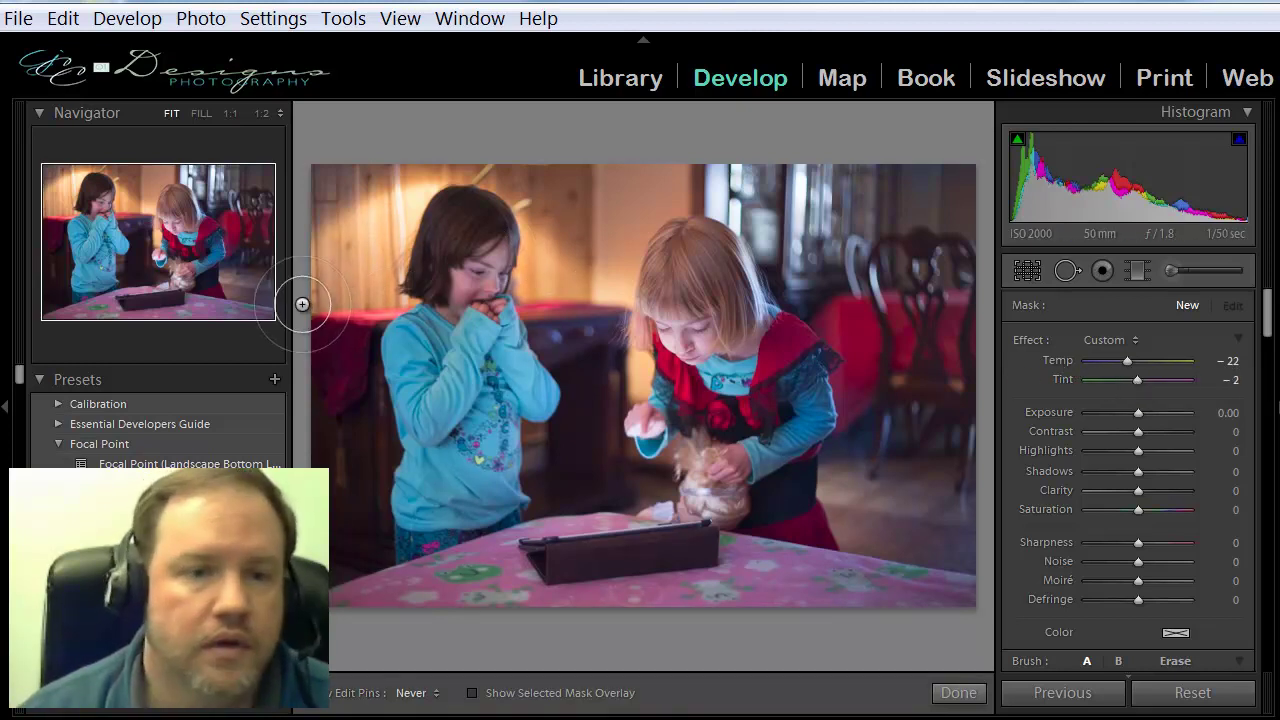
left_click_drag(302, 304, 395, 187)
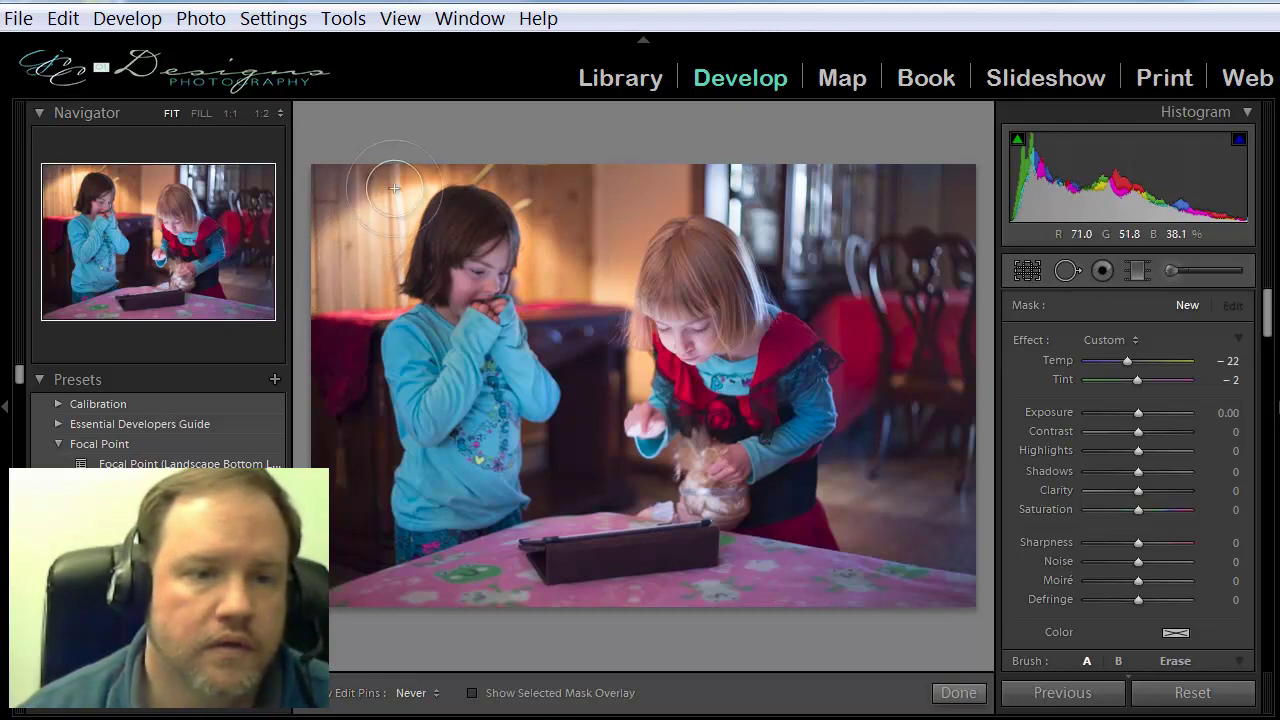
mouse_move(395, 187)
left_mouse_down()
mouse_move(387, 205)
mouse_move(451, 165)
left_mouse_up()
mouse_move(533, 172)
left_mouse_down()
mouse_move(547, 289)
mouse_move(608, 287)
mouse_move(586, 294)
mouse_move(586, 380)
mouse_move(563, 371)
left_mouse_up()
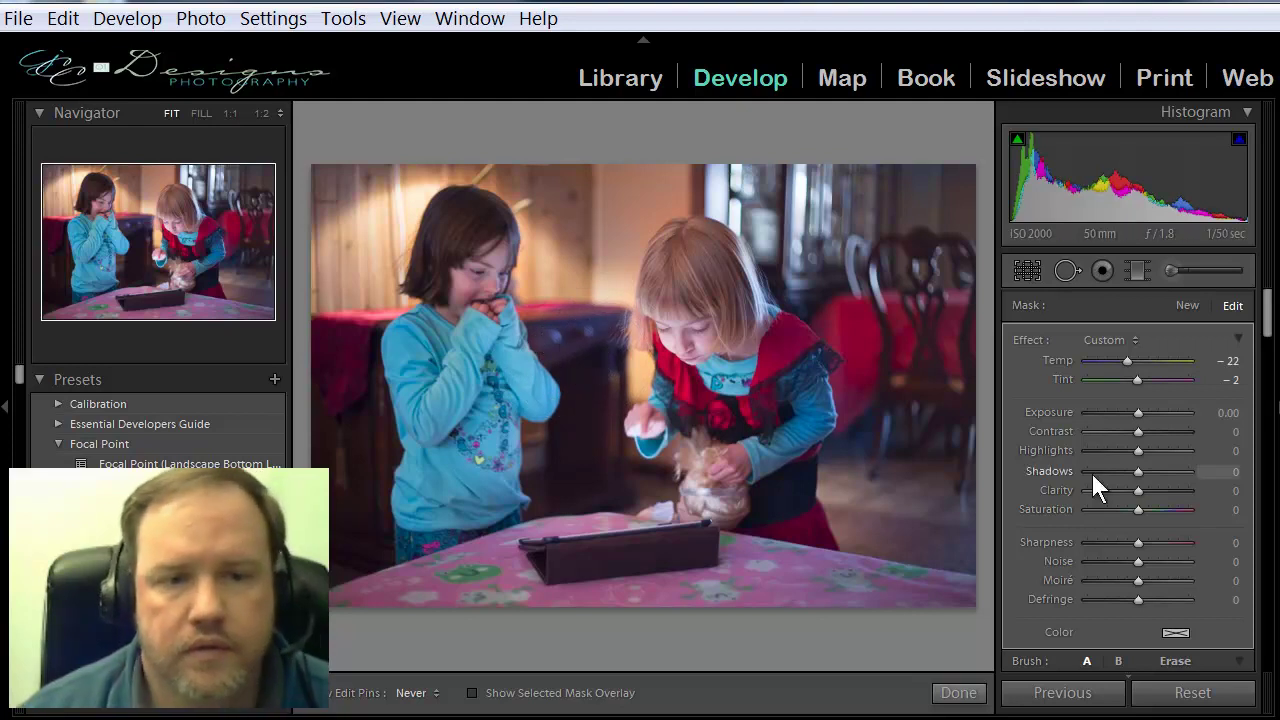
- Close the Adjustment Brush and switch to the side-by-side Before/After view
left_click(1176, 274)
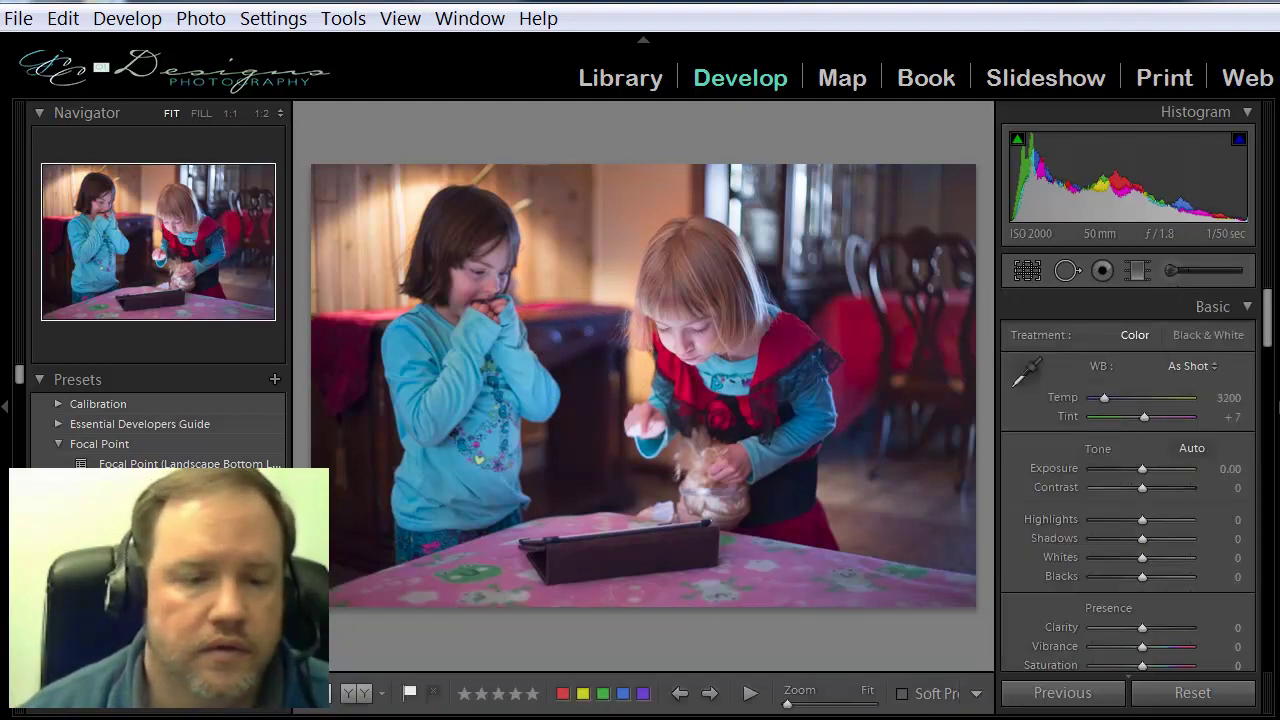
left_click(352, 693)
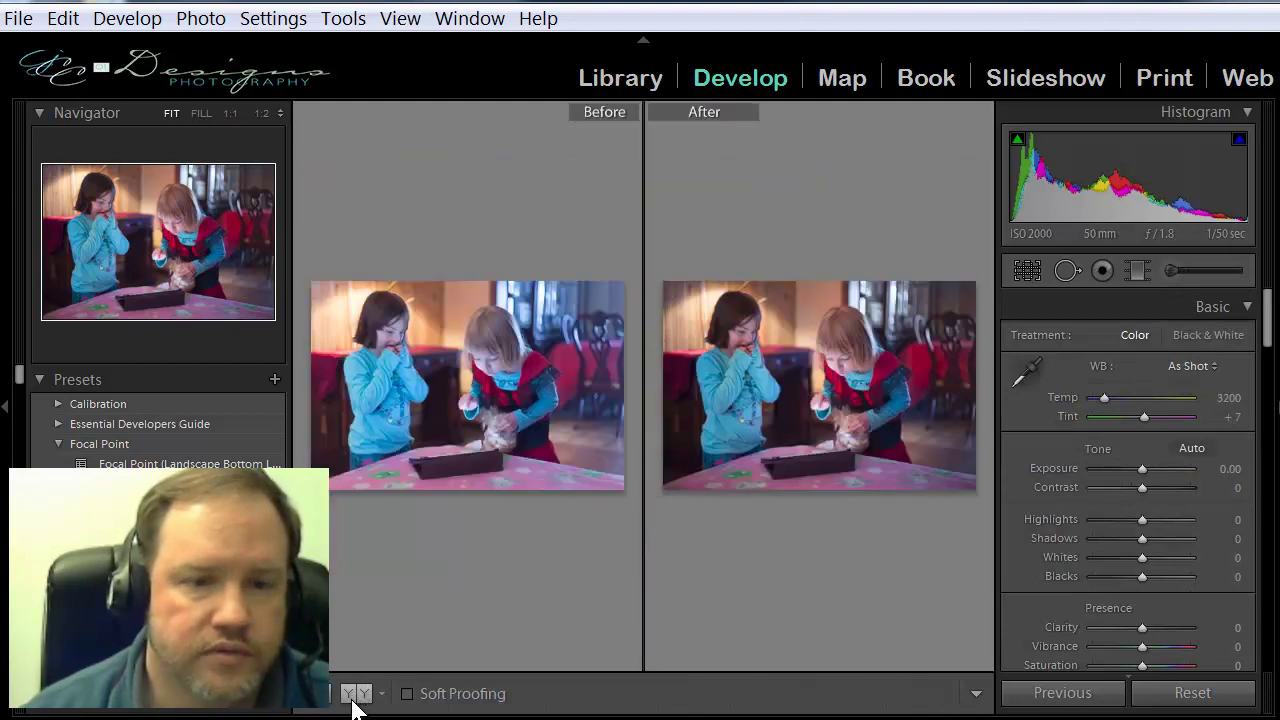